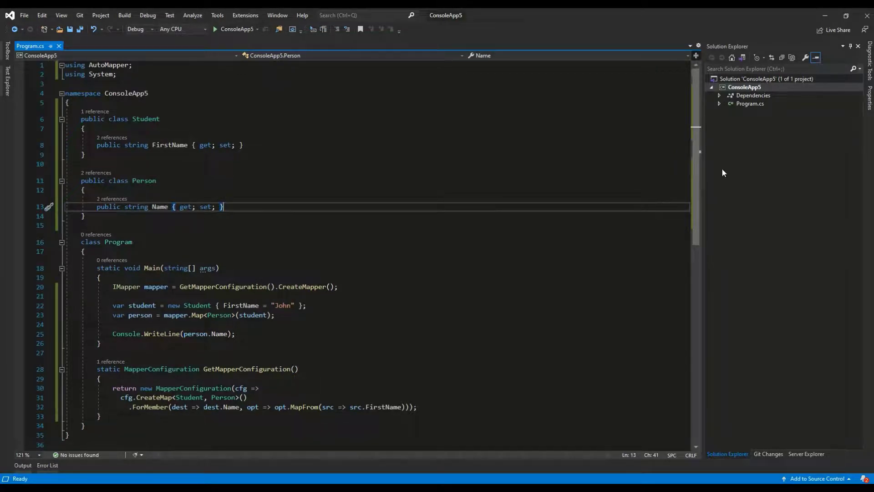
# Select the ConsoleApp5 project in Solution Explorer
pyautogui.click(752, 87)
# Search NuGet Package Manager for 'automapper' and confirm AutoMapper 11.0.1 is installed
pyautogui.rightClick(752, 87)
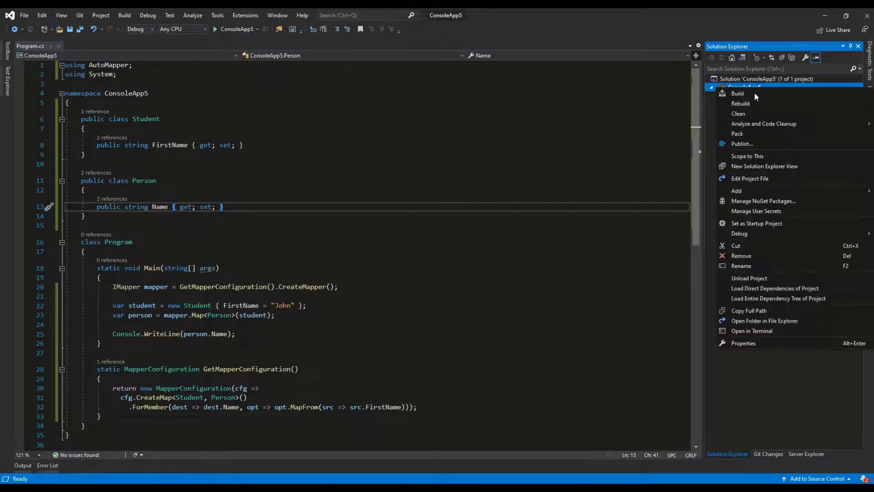
pyautogui.click(755, 200)
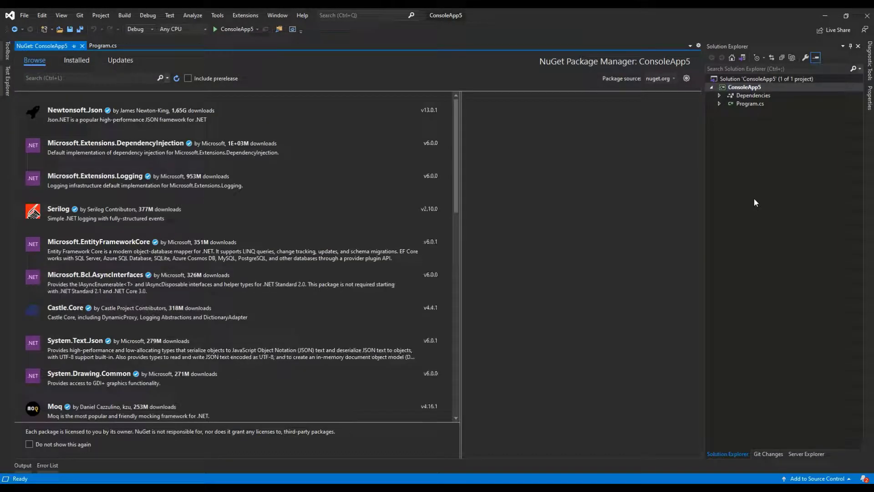
pyautogui.click(97, 77)
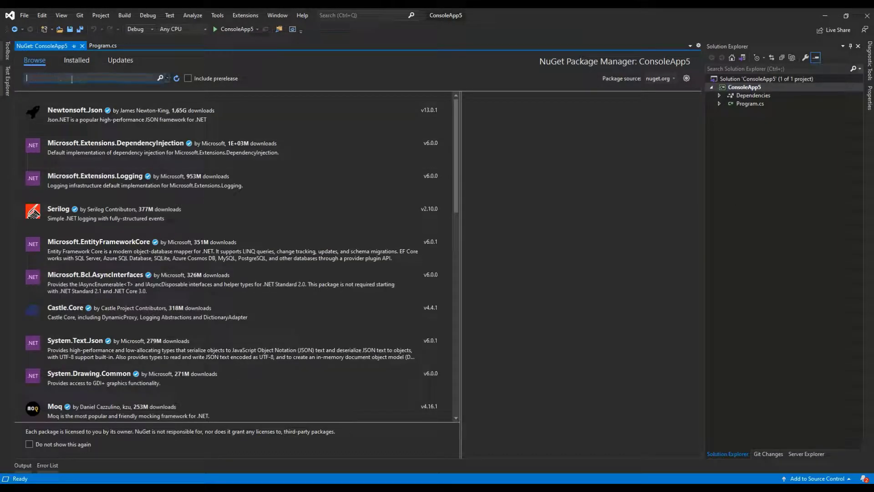
pyautogui.write('automapper')
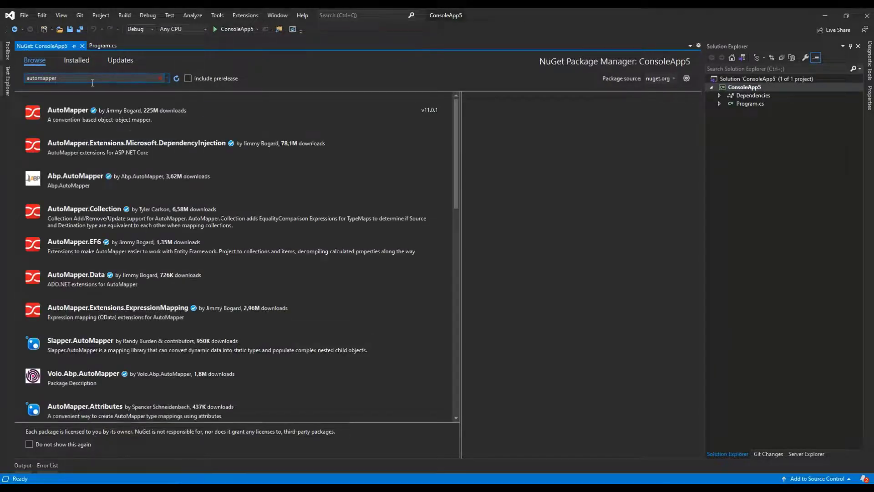
pyautogui.click(76, 118)
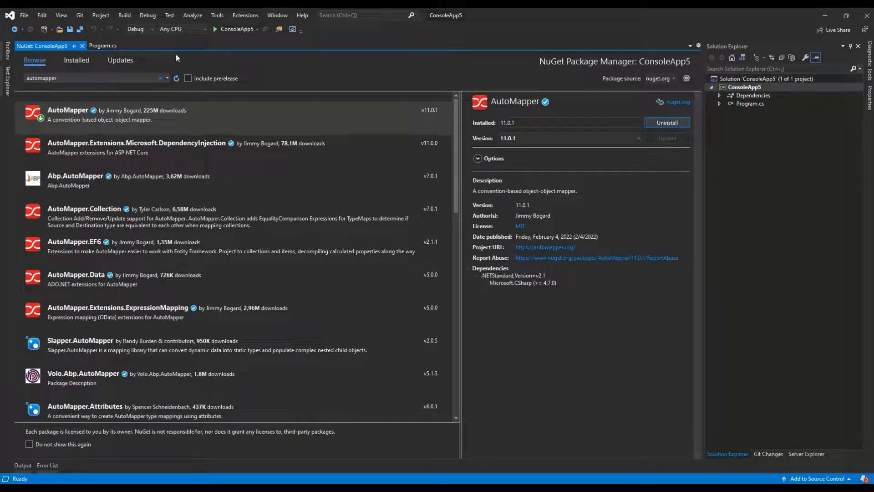
pyautogui.click(82, 46)
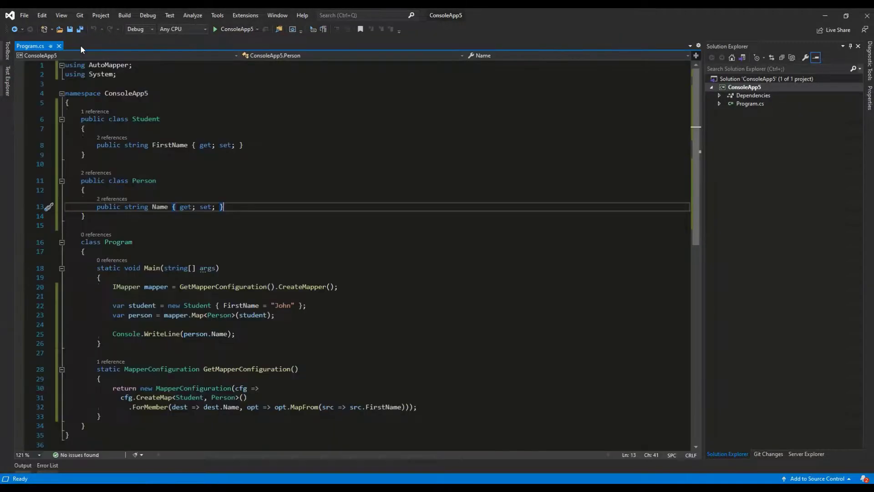
pyautogui.click(436, 244)
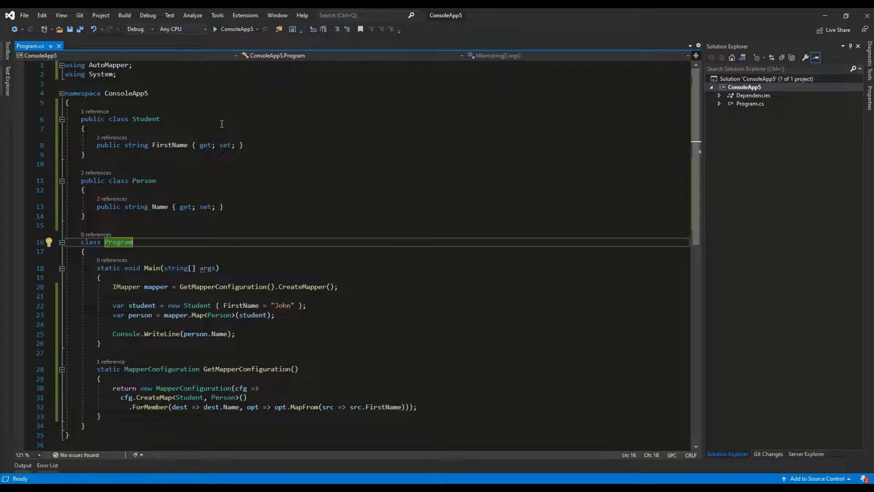
pyautogui.click(180, 145)
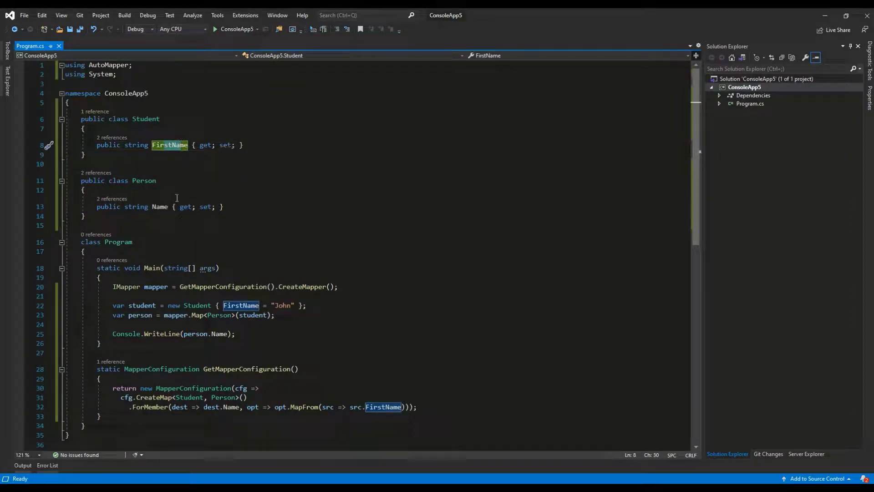
pyautogui.click(163, 207)
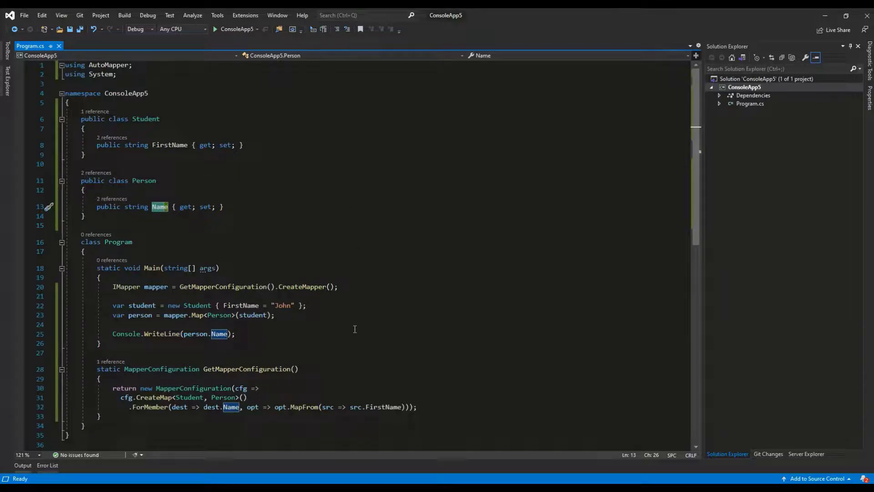
pyautogui.click(265, 370)
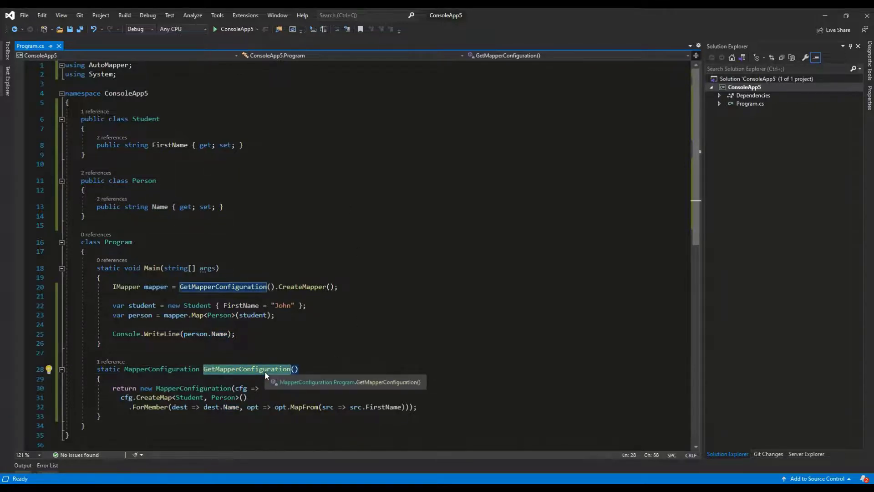
pyautogui.click(378, 355)
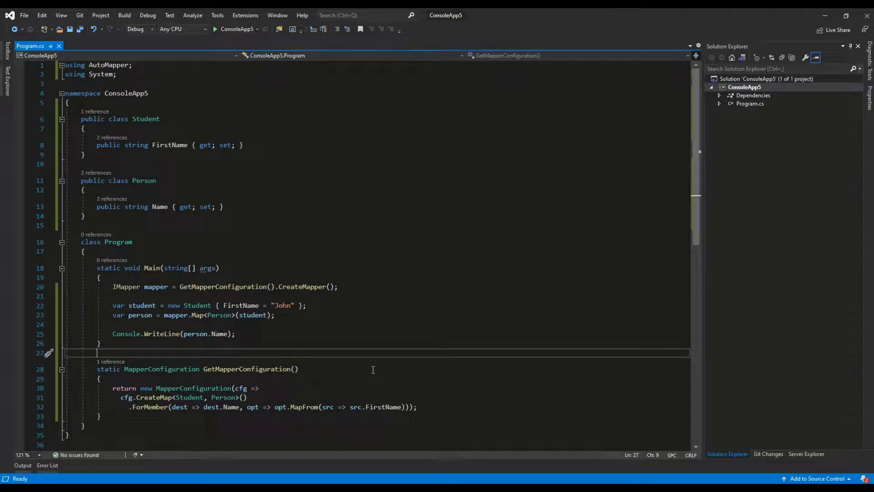
pyautogui.moveTo(350, 407); pyautogui.dragTo(395, 412)
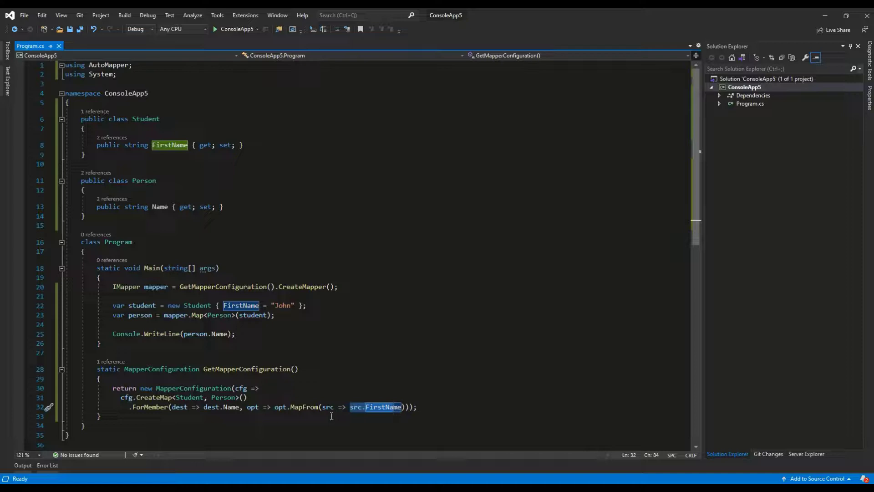
pyautogui.click(223, 407)
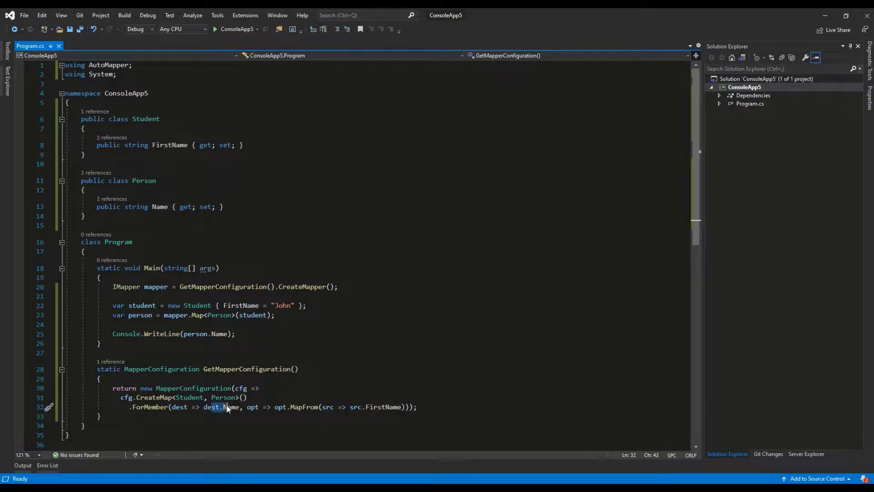
pyautogui.click(226, 407)
pyautogui.moveTo(260, 305); pyautogui.dragTo(301, 305)
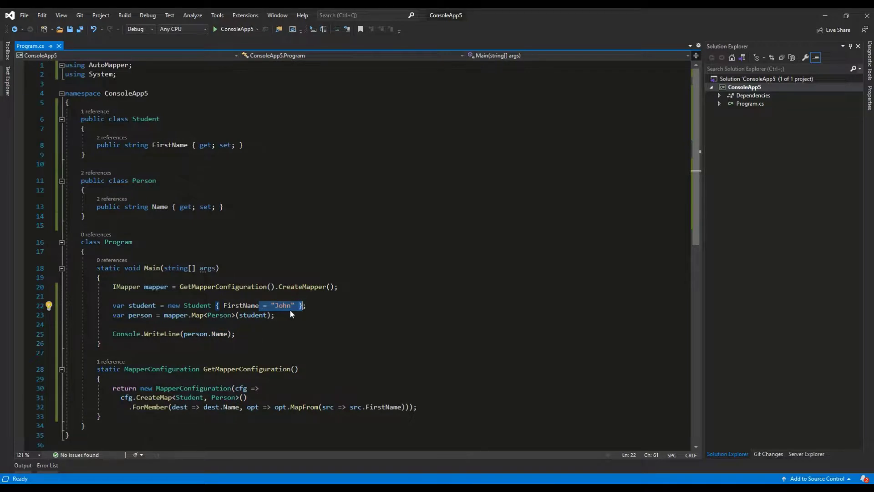
pyautogui.moveTo(140, 316)
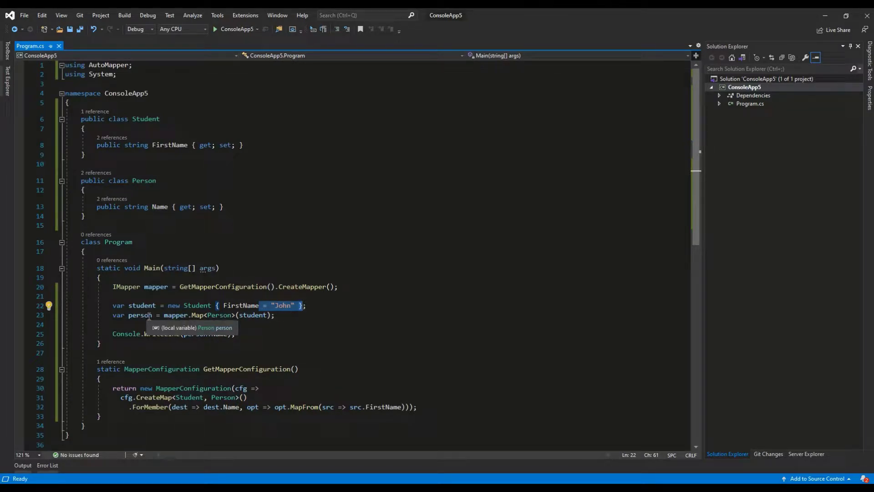
pyautogui.click(319, 317)
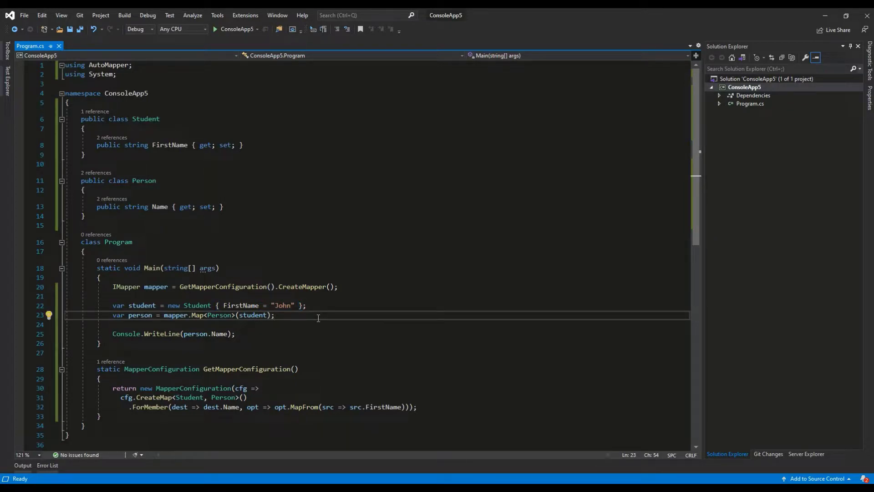
# Start ConsoleApp5 in the debugger and move the console showing 'John' beside the code
pyautogui.click(235, 30)
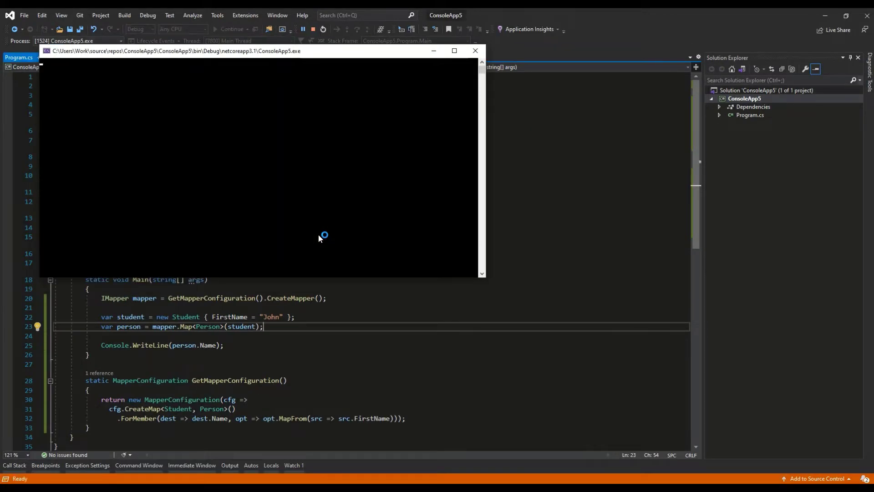
pyautogui.moveTo(194, 51)
pyautogui.mouseDown()
pyautogui.moveTo(296, 78)
pyautogui.moveTo(480, 228)
pyautogui.mouseUp()
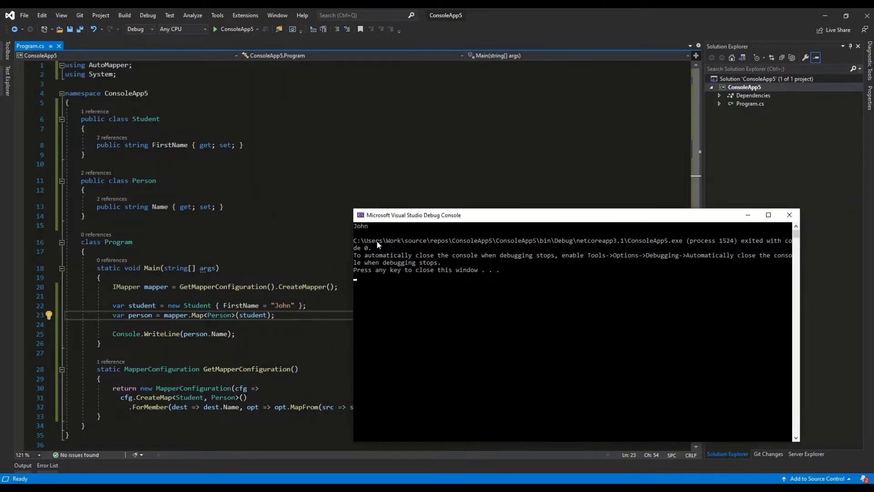